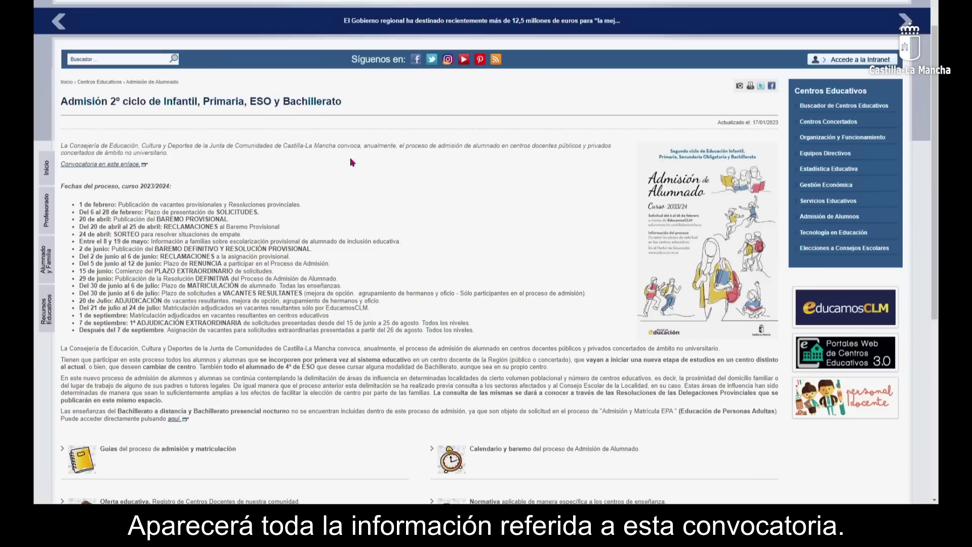
- Open the application for admission to 2º Ciclo Educación Infantil, Primaria and ESO for the 2023/24 school year
{"action": "scroll", "coordinate": [35, 499], "scroll_direction": "down", "scroll_amount": 6}
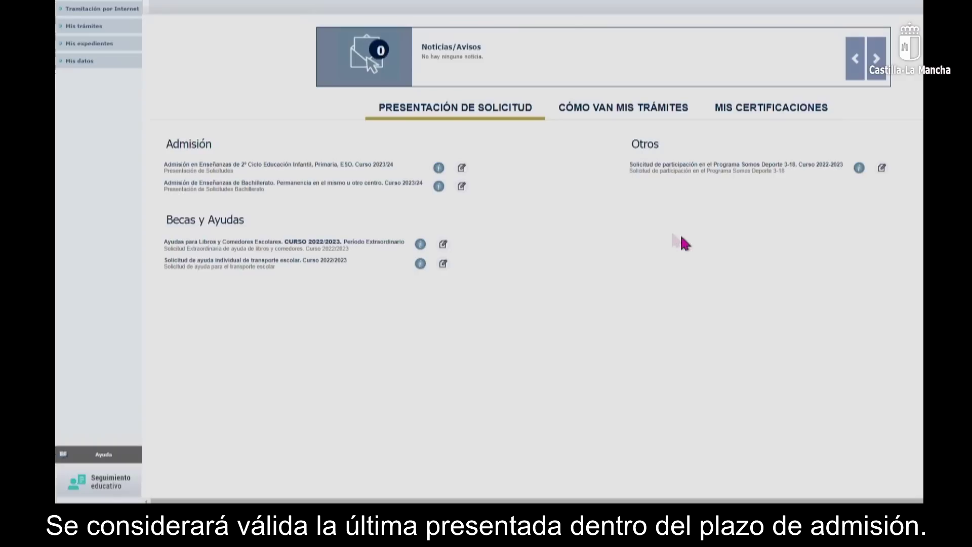
{"action": "left_click", "coordinate": [476, 181]}
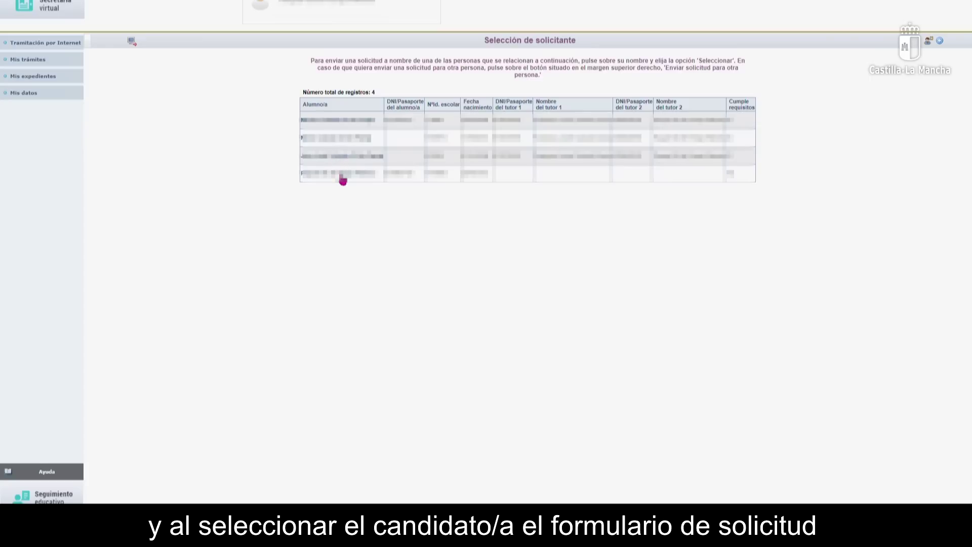
- Open the admission form for the second listed student, and return to the applicant selection without saving
{"action": "left_click", "coordinate": [335, 139]}
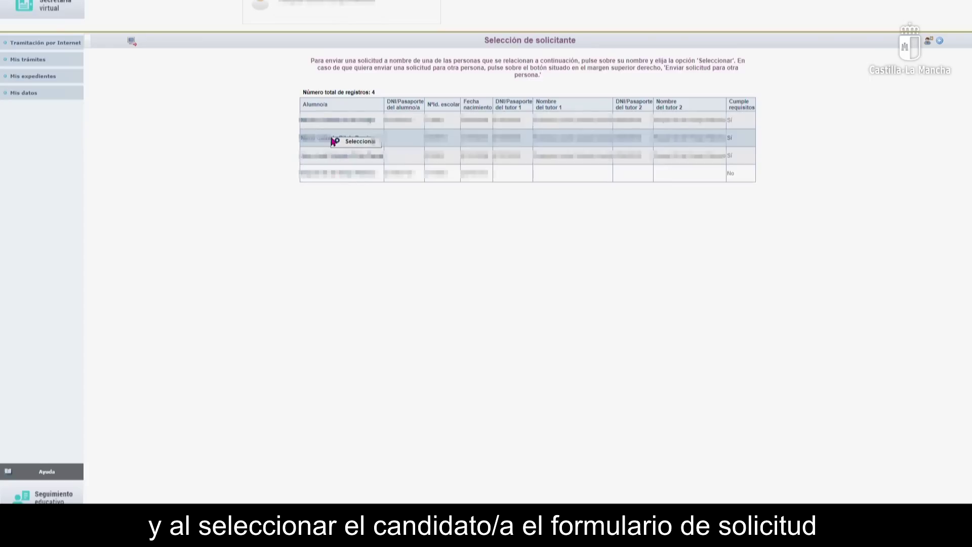
{"action": "left_click", "coordinate": [352, 147]}
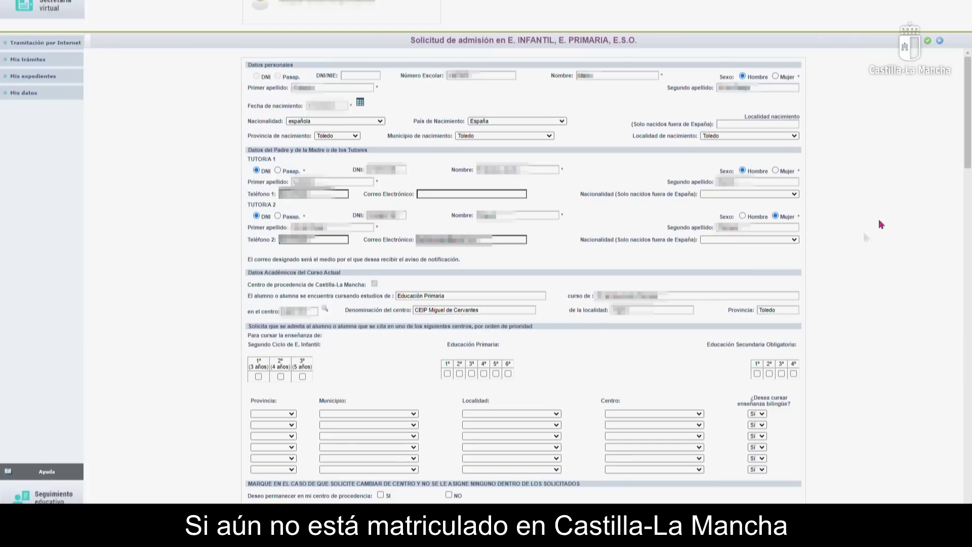
{"action": "left_click", "coordinate": [939, 41]}
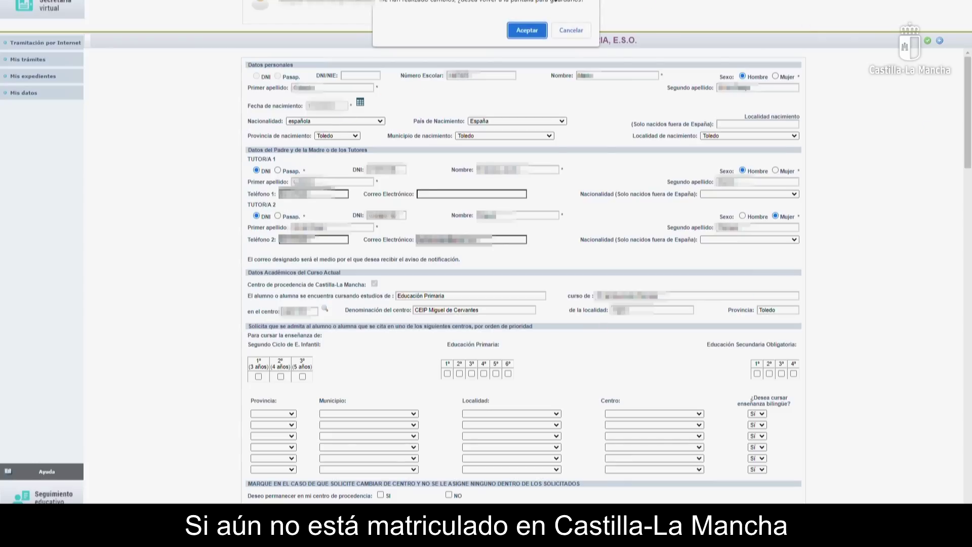
{"action": "left_click", "coordinate": [564, 32]}
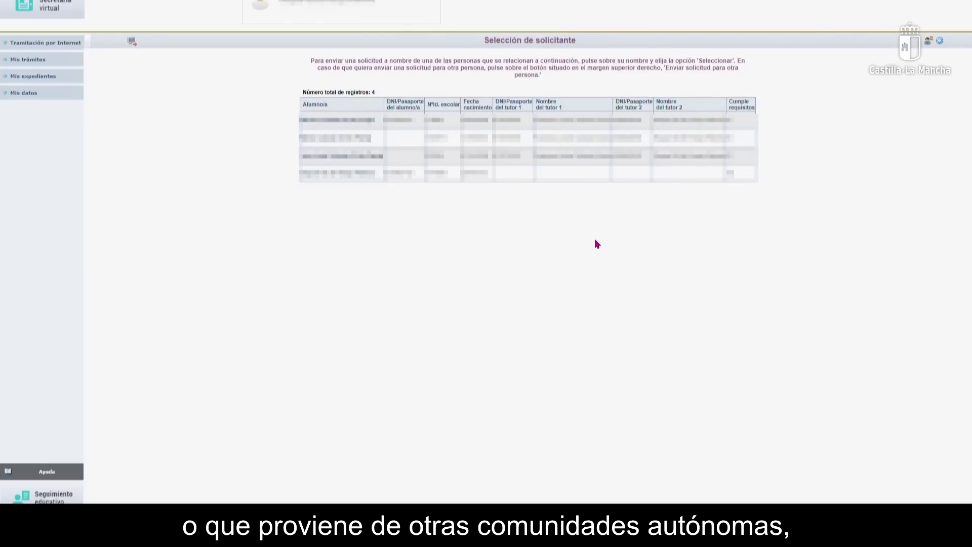
- Start an application for another person and request 1º (3 años) of Segundo Ciclo de E. Infantil
{"action": "left_click", "coordinate": [928, 42]}
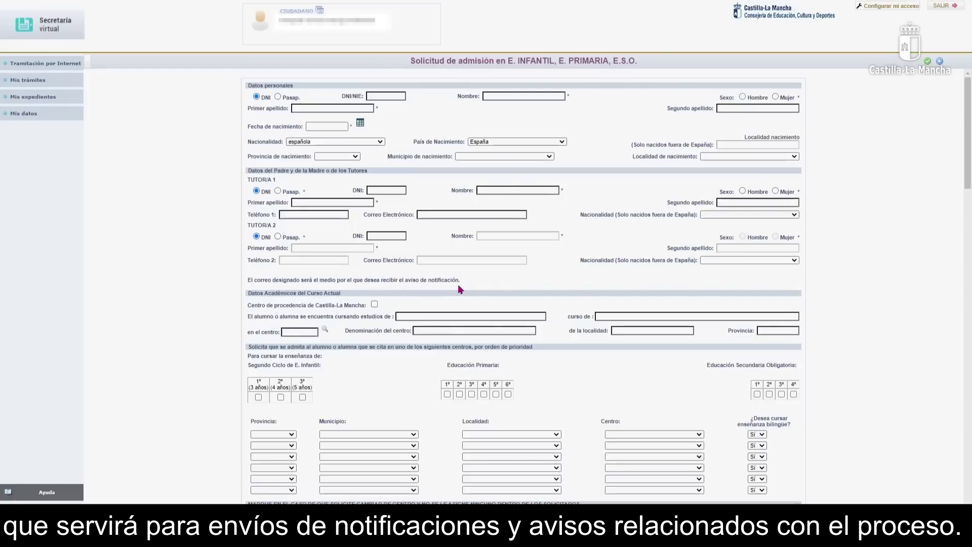
{"action": "scroll", "coordinate": [458, 285], "scroll_direction": "down", "scroll_amount": 3}
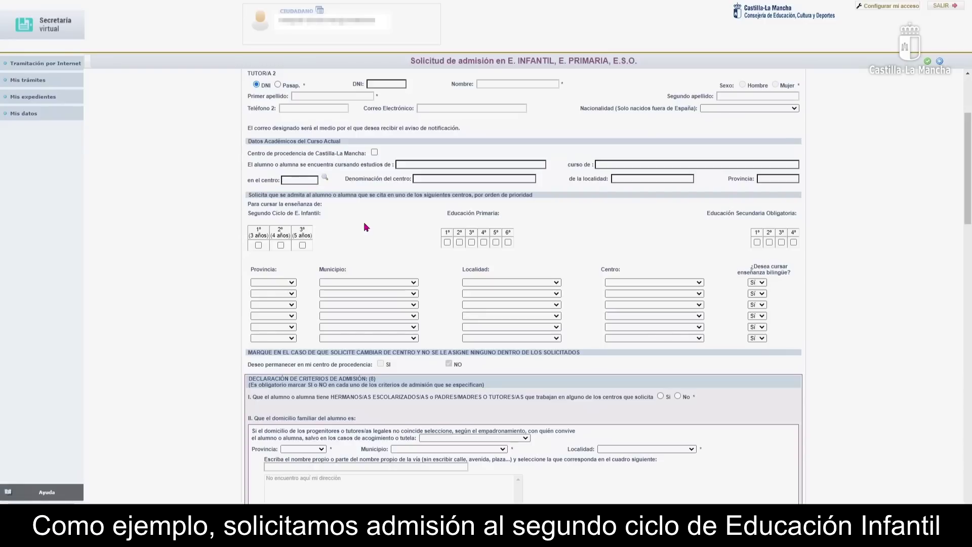
{"action": "scroll", "coordinate": [366, 227], "scroll_direction": "down", "scroll_amount": 1}
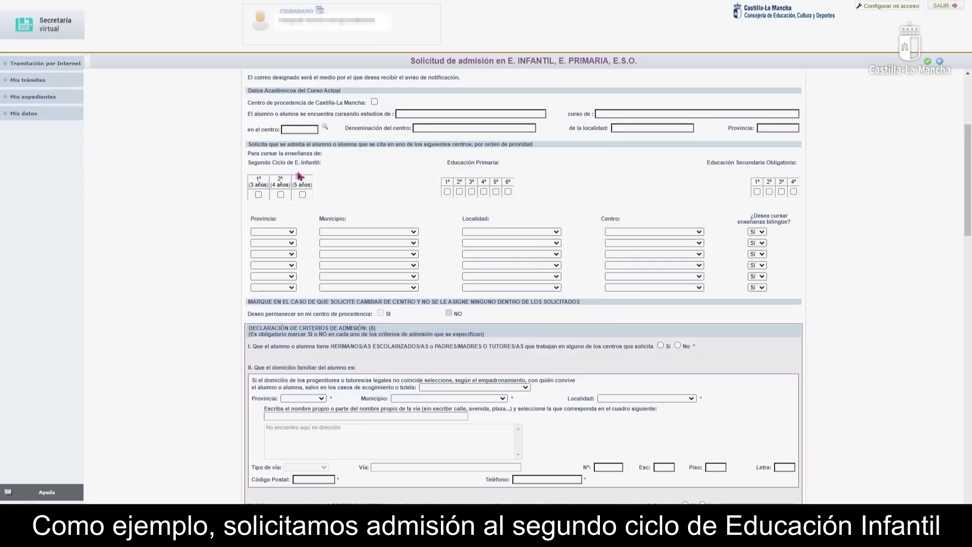
{"action": "left_click", "coordinate": [258, 195]}
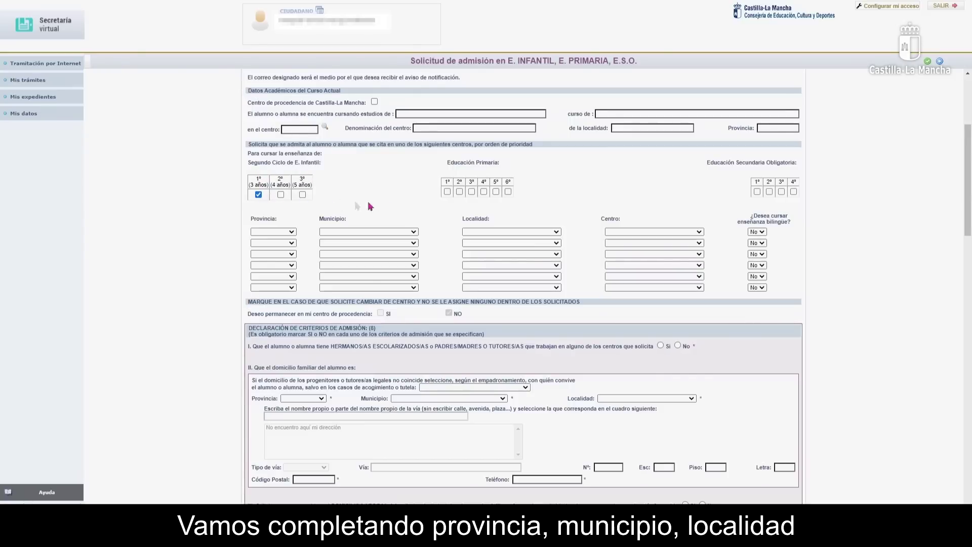
- Set the first school choice to CEIP Diego Velázquez, with Albacete as province, municipality and locality and bilingual teaching No
{"action": "left_click", "coordinate": [293, 233]}
{"action": "left_click", "coordinate": [273, 246]}
{"action": "left_click", "coordinate": [335, 261]}
{"action": "left_click", "coordinate": [482, 236]}
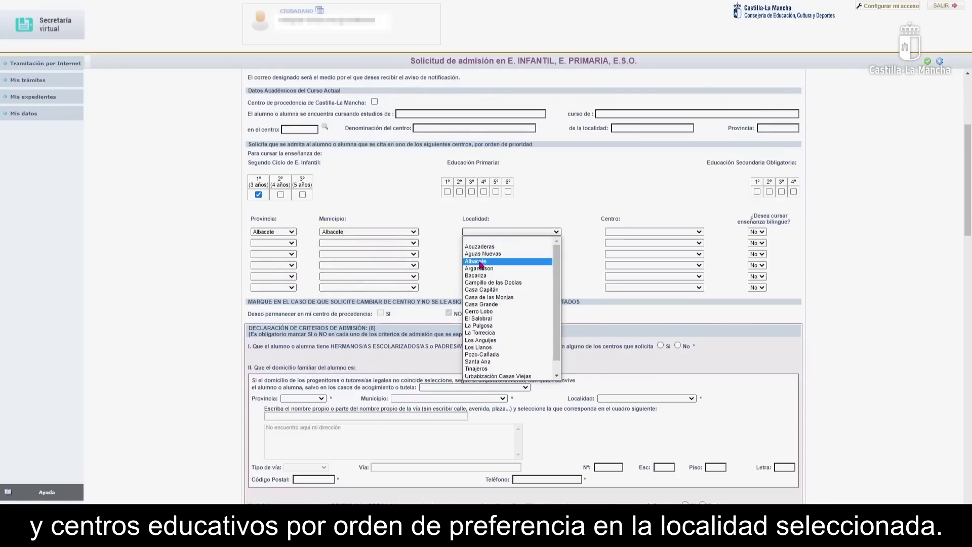
{"action": "left_click", "coordinate": [476, 261]}
{"action": "left_click", "coordinate": [628, 232]}
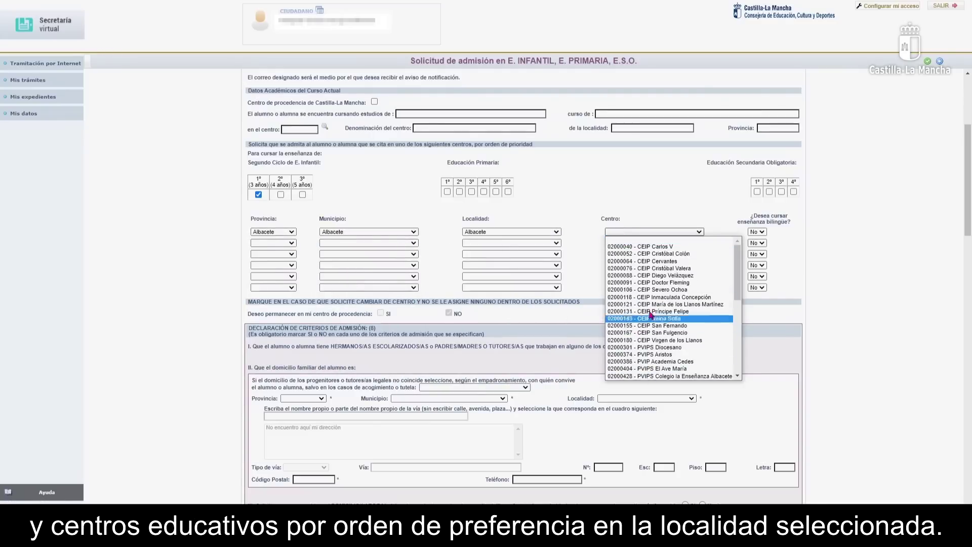
{"action": "left_click", "coordinate": [652, 275]}
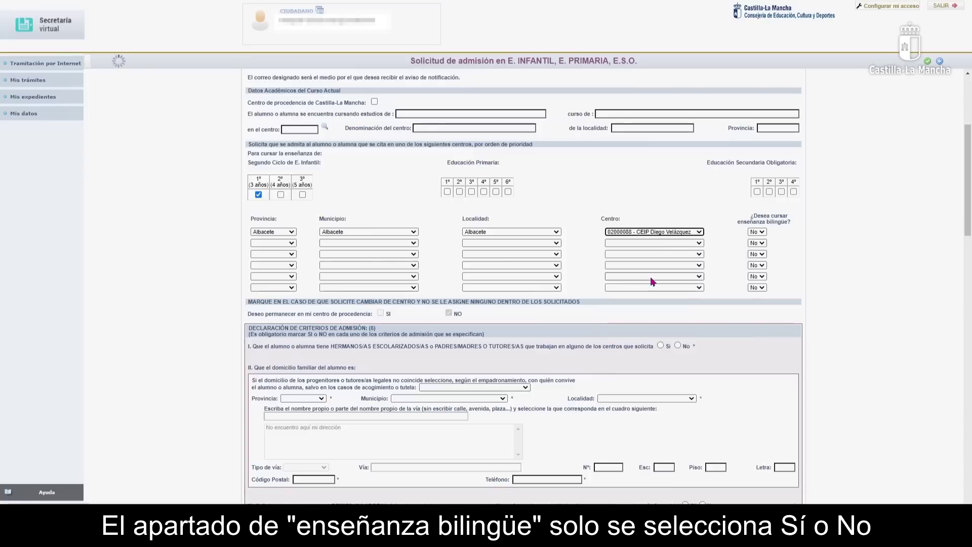
{"action": "left_click", "coordinate": [764, 233]}
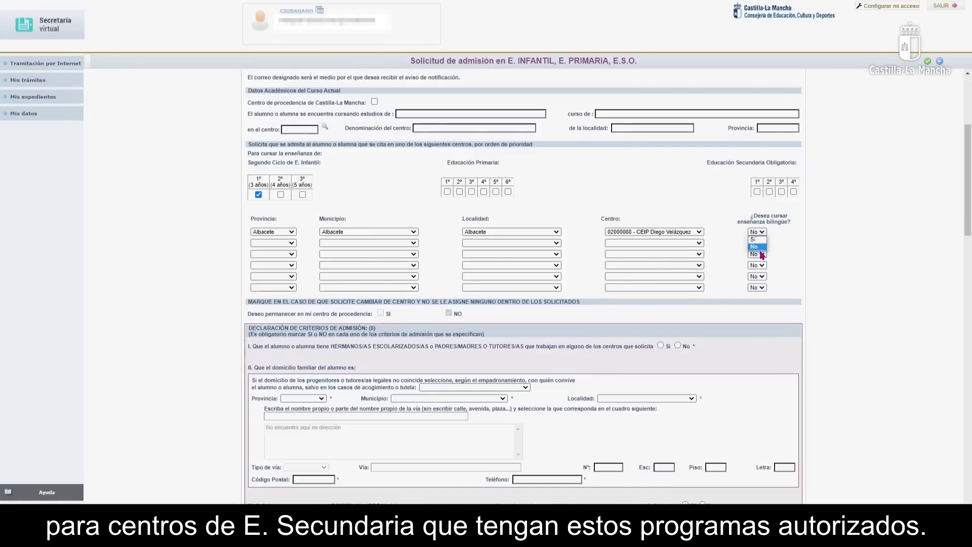
{"action": "left_click", "coordinate": [726, 263]}
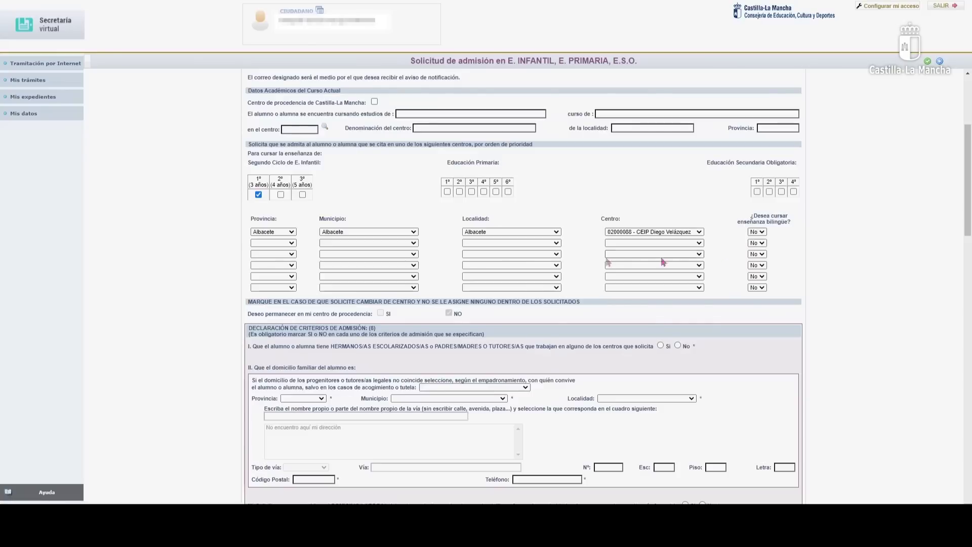
- Set the second school choice to CEIP San Fernando, with Albacete as province, municipality and locality
{"action": "left_click", "coordinate": [292, 243]}
{"action": "left_click", "coordinate": [265, 257]}
{"action": "left_click", "coordinate": [336, 242]}
{"action": "left_click", "coordinate": [344, 272]}
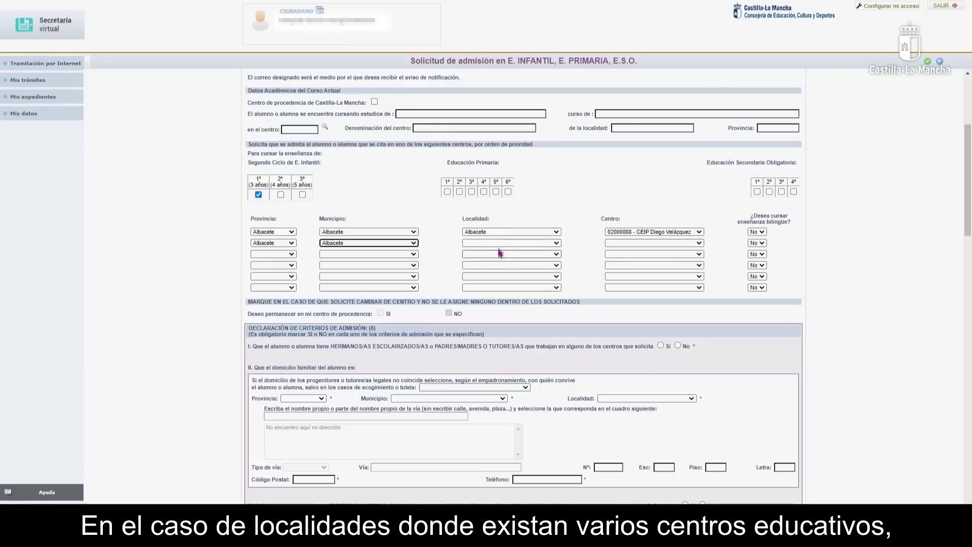
{"action": "left_click", "coordinate": [501, 243]}
{"action": "left_click", "coordinate": [478, 271]}
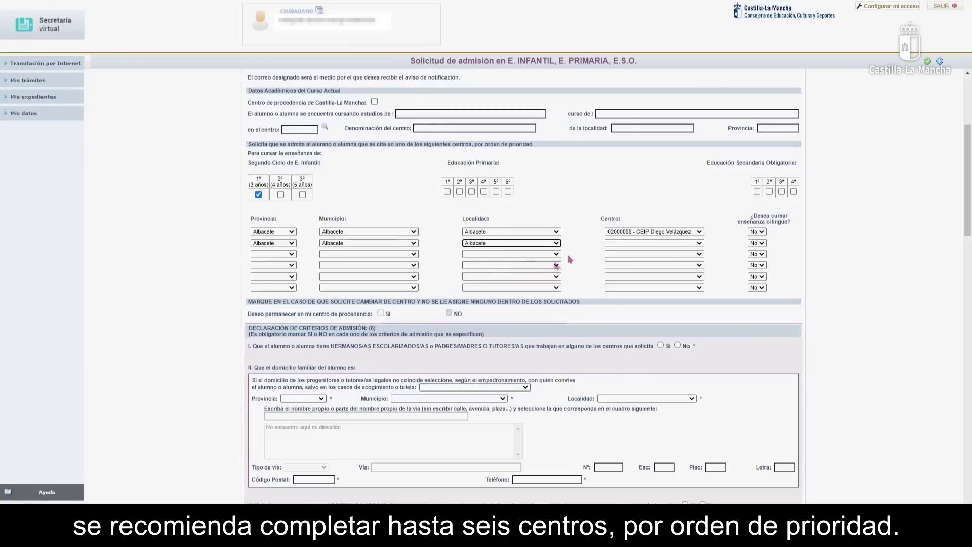
{"action": "left_click", "coordinate": [615, 243]}
{"action": "left_click", "coordinate": [657, 337]}
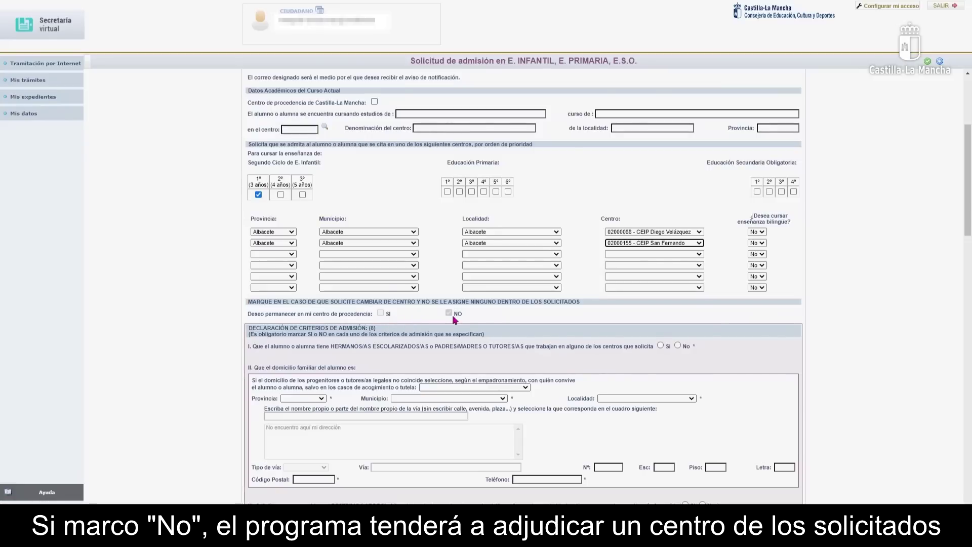
- Answer No to criterion I about siblings enrolled or parents or guardians working in the requested schools
{"action": "scroll", "coordinate": [454, 319], "scroll_direction": "down", "scroll_amount": 2}
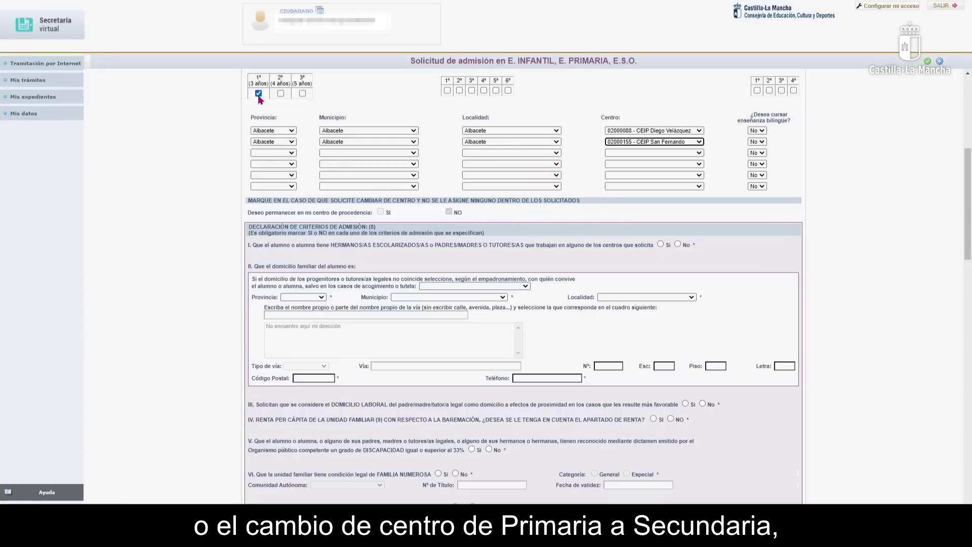
{"action": "left_click", "coordinate": [755, 96]}
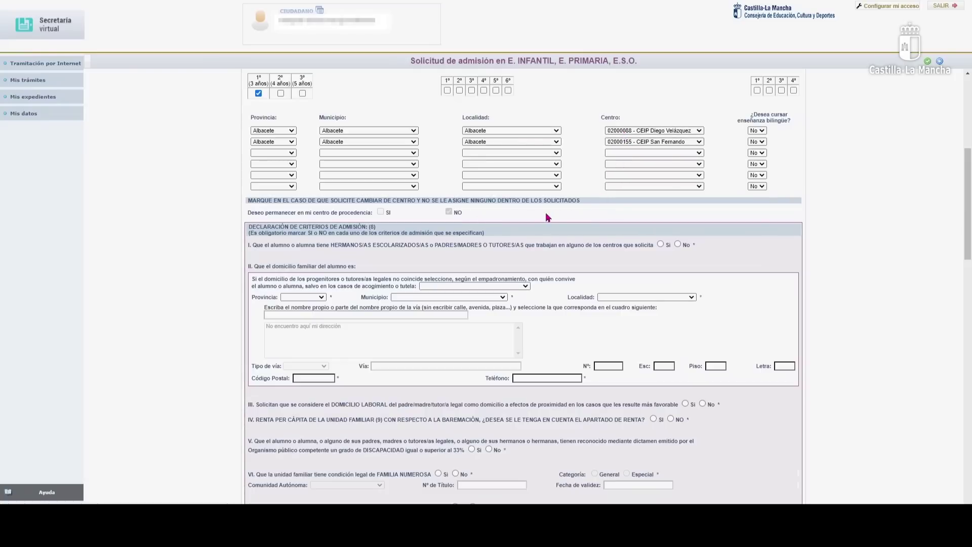
{"action": "scroll", "coordinate": [547, 217], "scroll_direction": "down", "scroll_amount": 1}
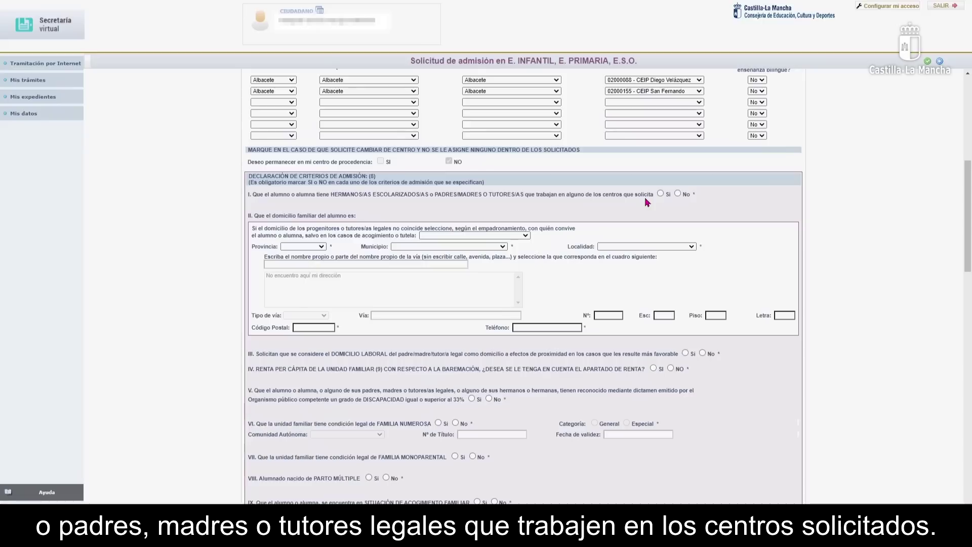
{"action": "left_click", "coordinate": [660, 194]}
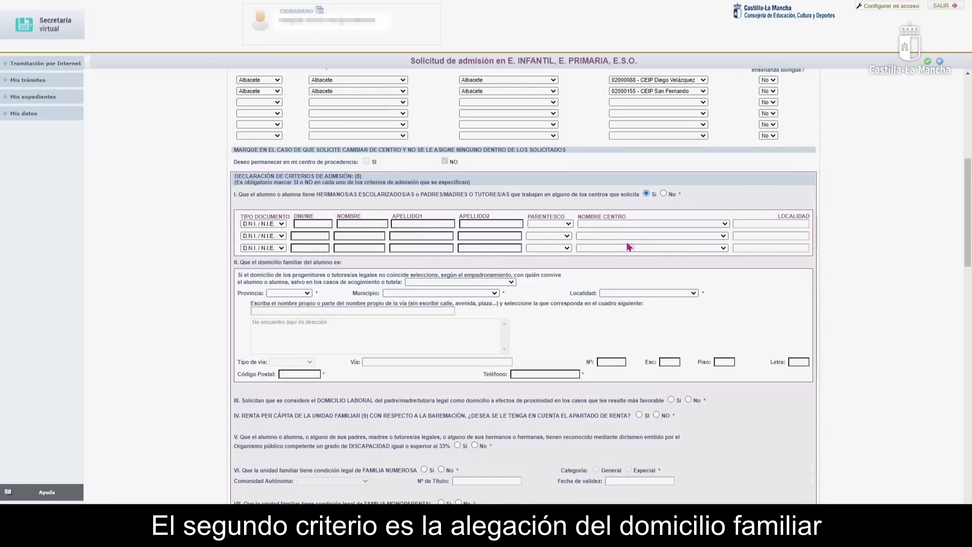
{"action": "left_click", "coordinate": [663, 194]}
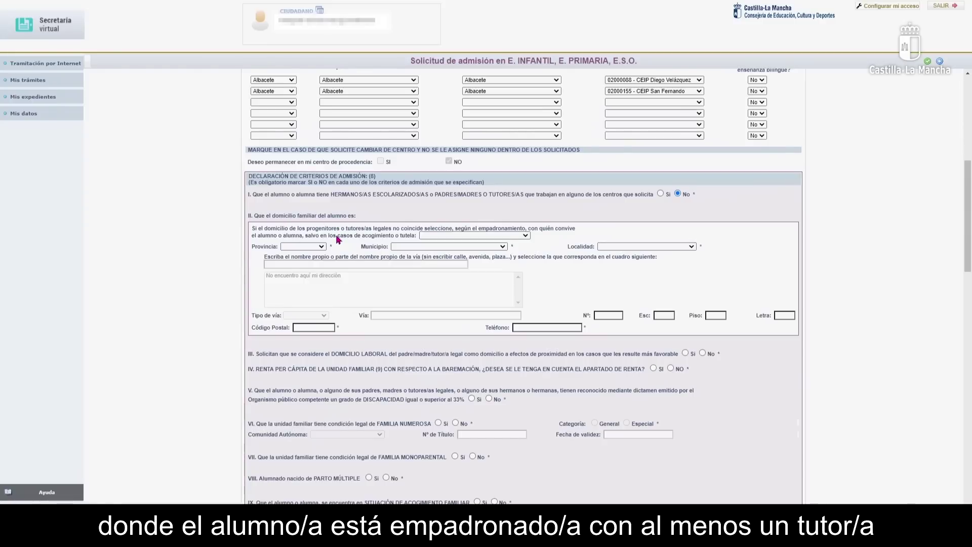
- Set the province, municipality and locality of the family home in criterion II to Albacete
{"action": "left_click", "coordinate": [525, 236]}
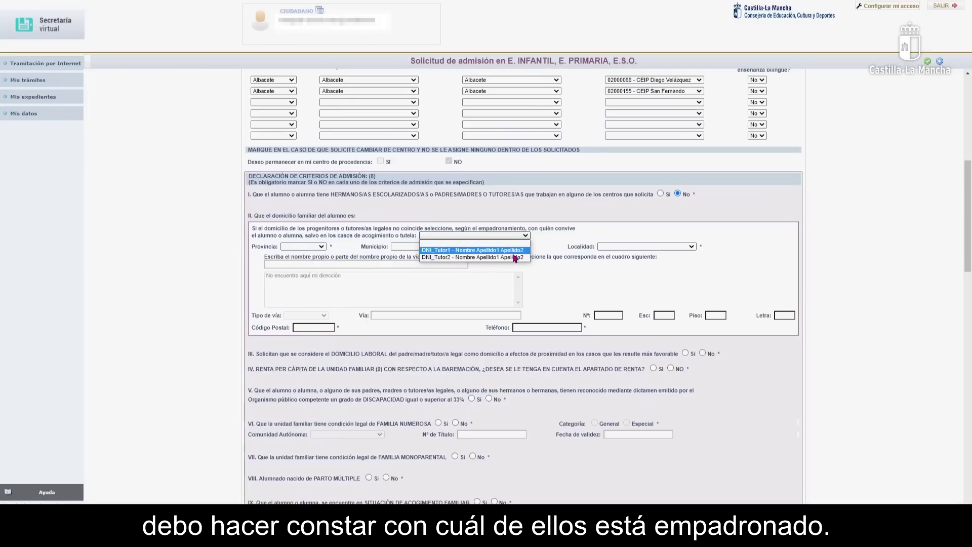
{"action": "left_click", "coordinate": [535, 242]}
{"action": "left_click", "coordinate": [321, 247]}
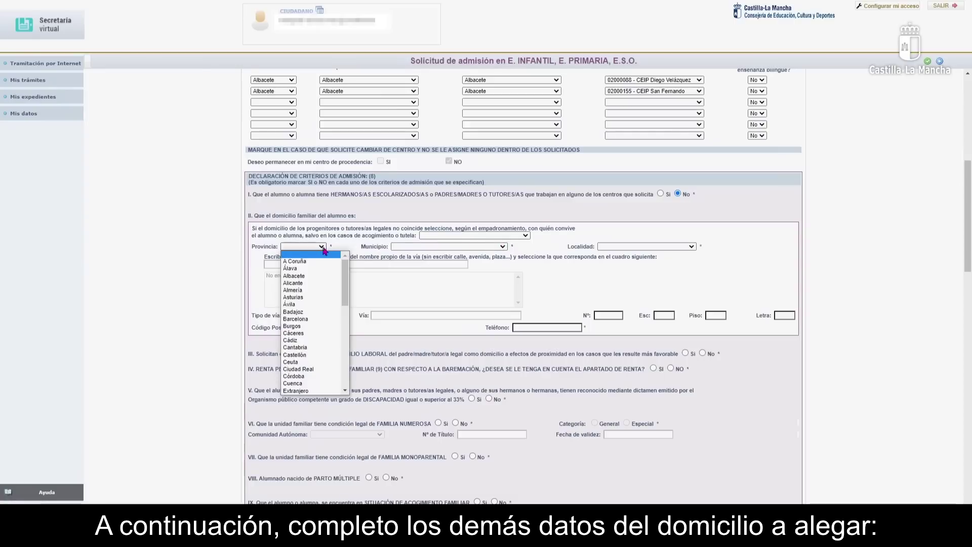
{"action": "left_click", "coordinate": [314, 276]}
{"action": "left_click", "coordinate": [397, 246]}
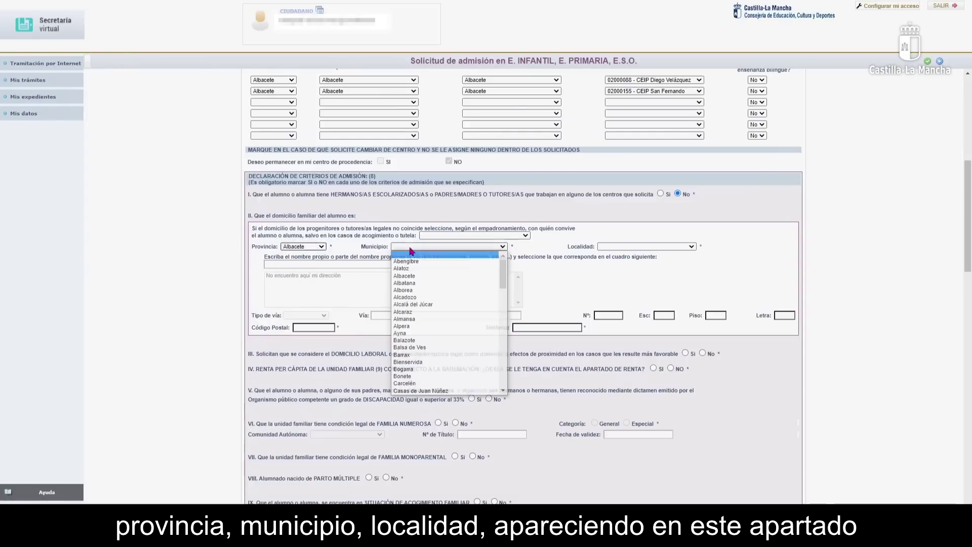
{"action": "left_click", "coordinate": [411, 276]}
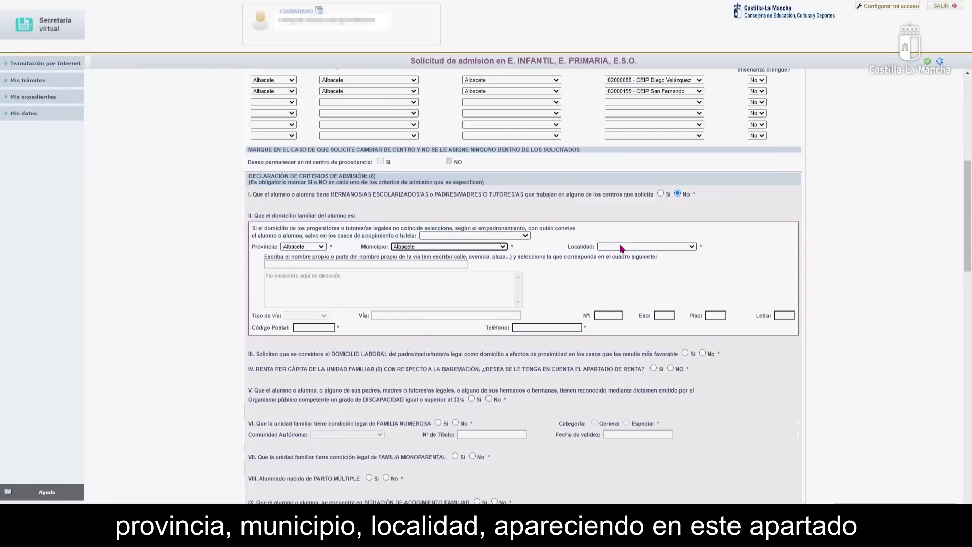
{"action": "left_click", "coordinate": [622, 247]}
{"action": "left_click", "coordinate": [616, 277]}
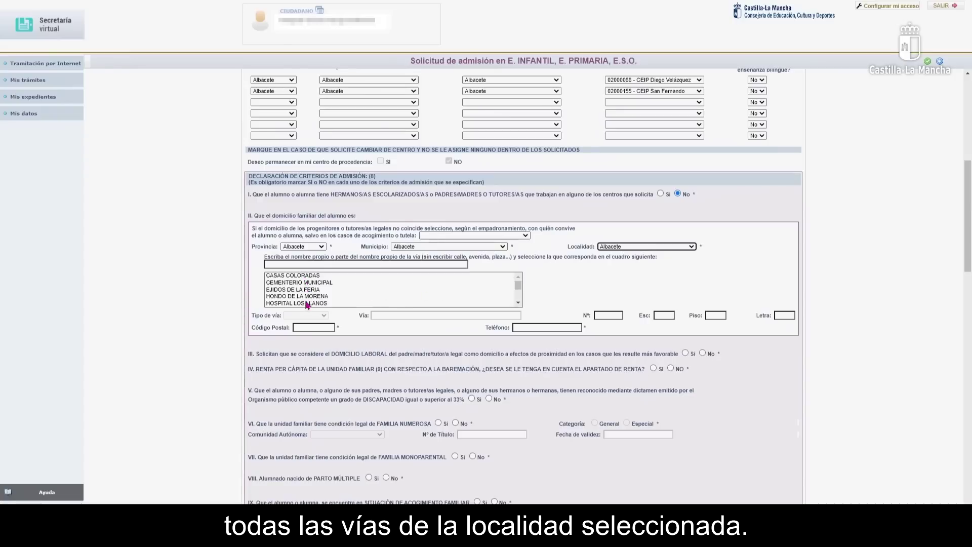
- Filter the family home's street list by "des" and select the first matching street
{"action": "left_click", "coordinate": [303, 263]}
{"action": "type", "text": "de"}
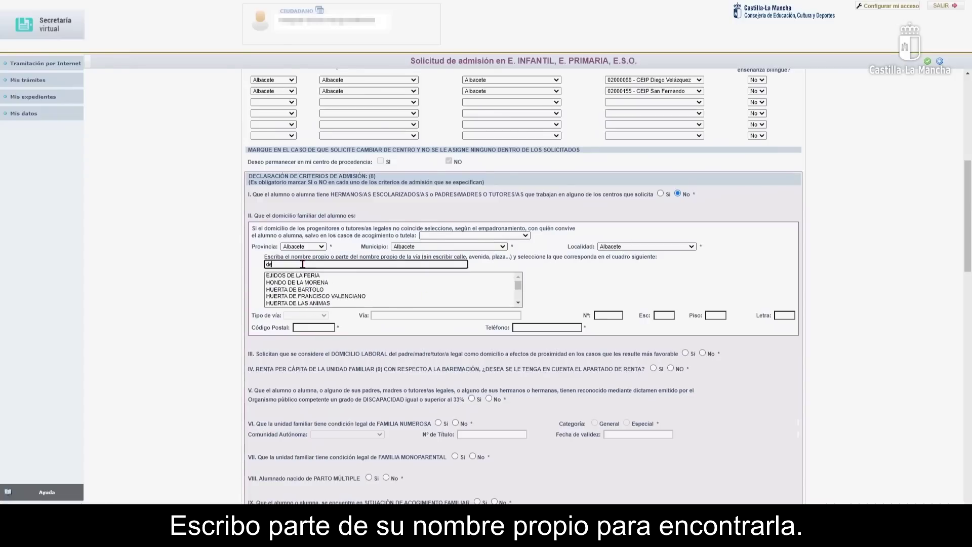
{"action": "type", "text": "s"}
{"action": "left_click", "coordinate": [300, 276]}
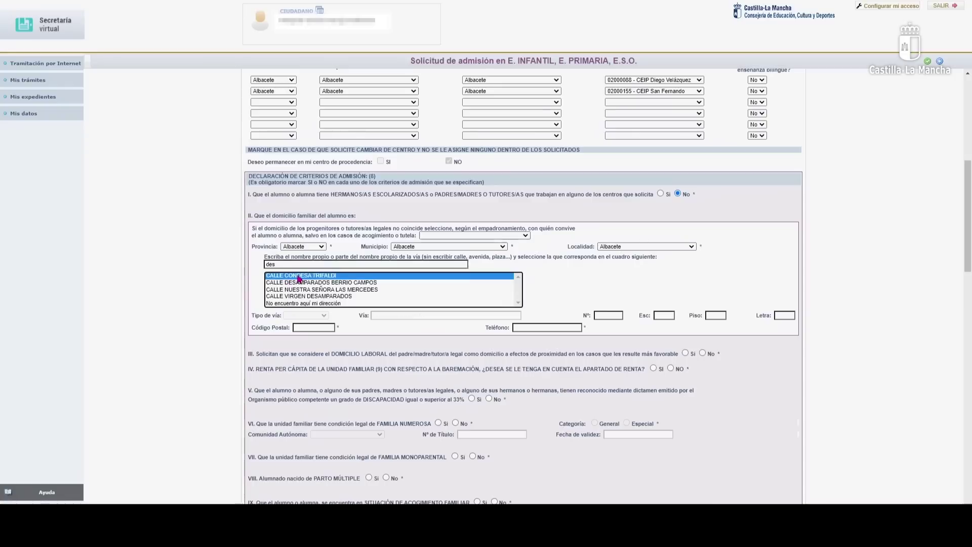
- Enter the street number and the postal code of the family home
{"action": "left_click", "coordinate": [604, 315]}
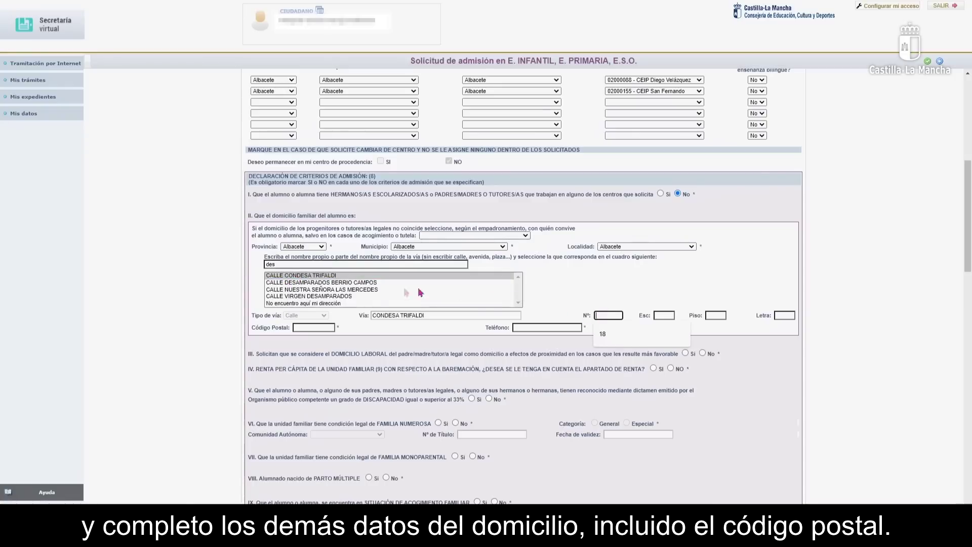
{"action": "left_click", "coordinate": [615, 334]}
{"action": "left_click", "coordinate": [315, 328]}
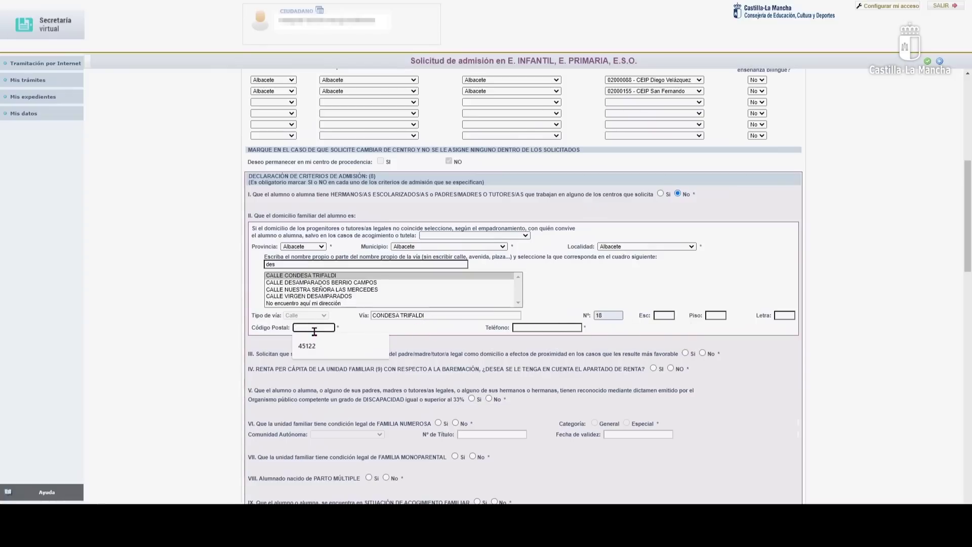
{"action": "type", "text": "02200"}
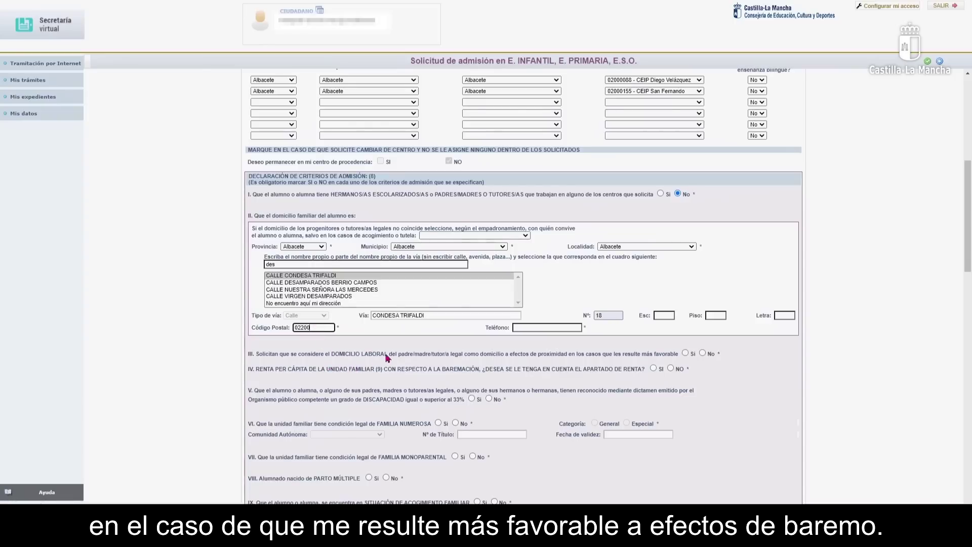
- Answer Sí to criterion III so that a parent's or guardian's work address is considered for proximity
{"action": "left_click", "coordinate": [685, 353]}
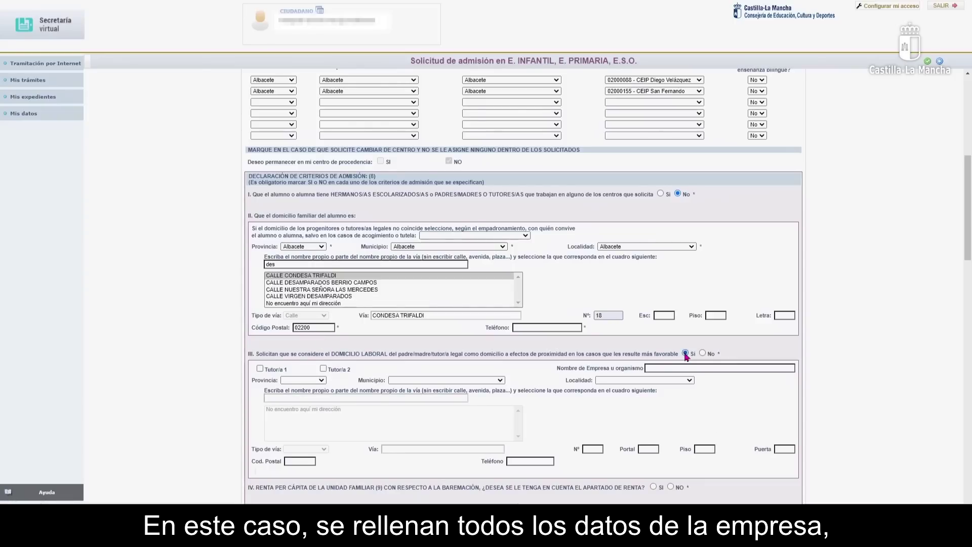
{"action": "scroll", "coordinate": [685, 353], "scroll_direction": "down", "scroll_amount": 4}
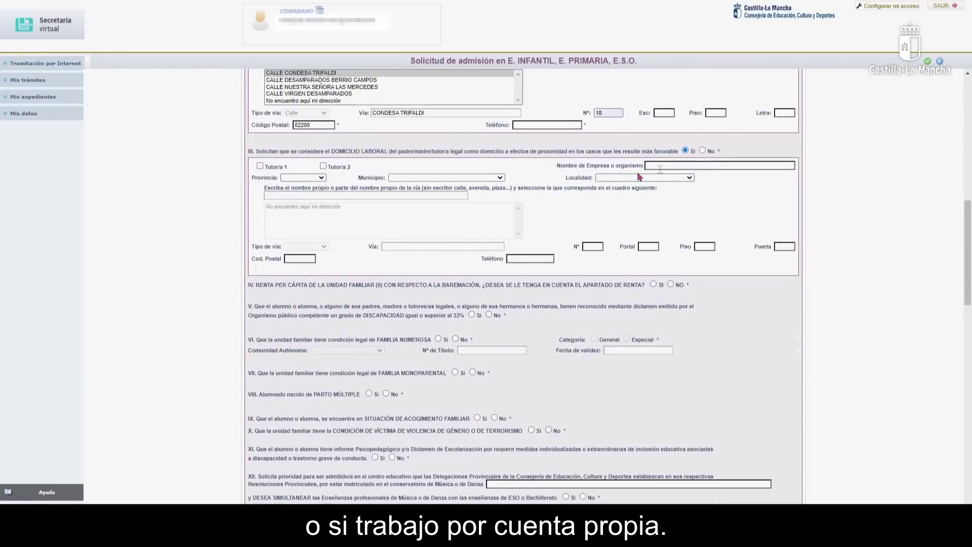
- Answer No to criteria III (work address) and IV (per capita income), previewing the kinship options that Sí offers for criterion IV
{"action": "left_click", "coordinate": [703, 151]}
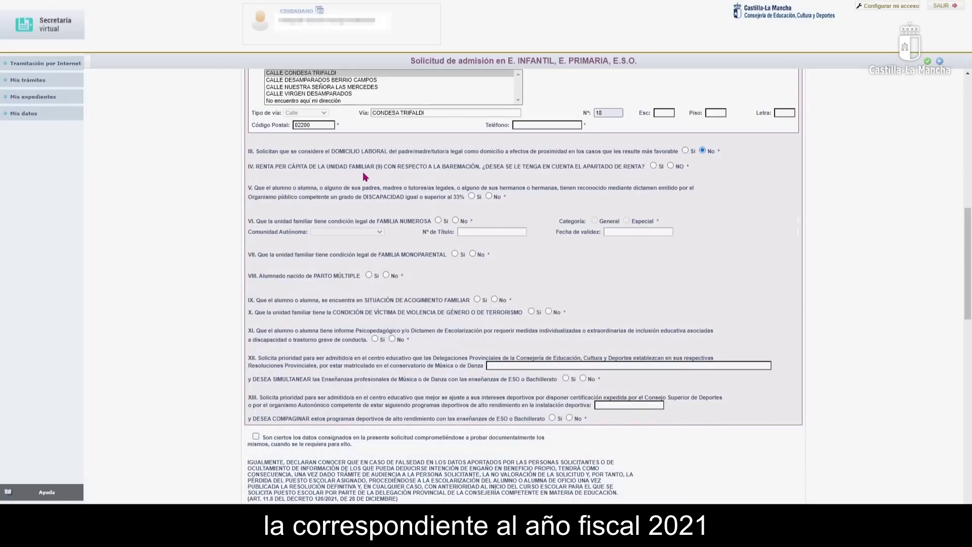
{"action": "left_click", "coordinate": [653, 166]}
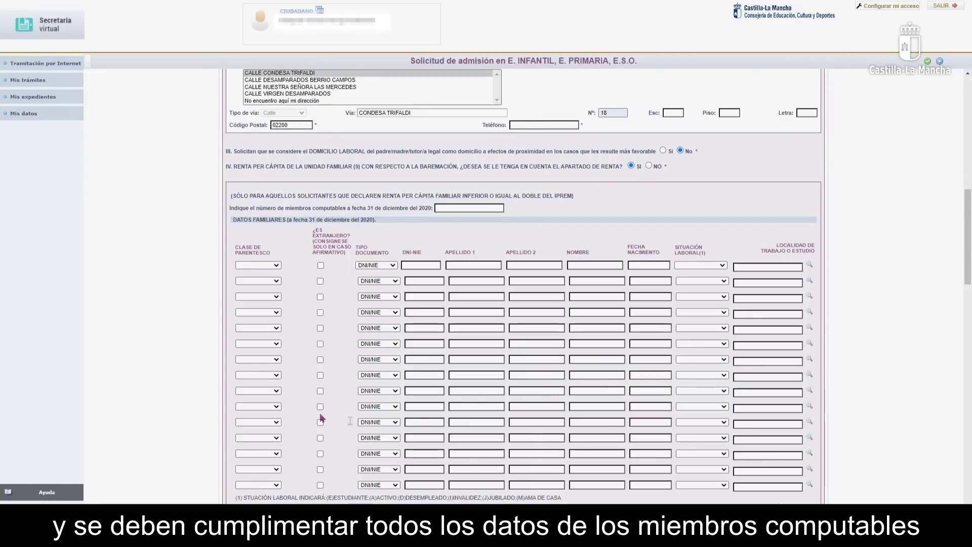
{"action": "left_click", "coordinate": [276, 265]}
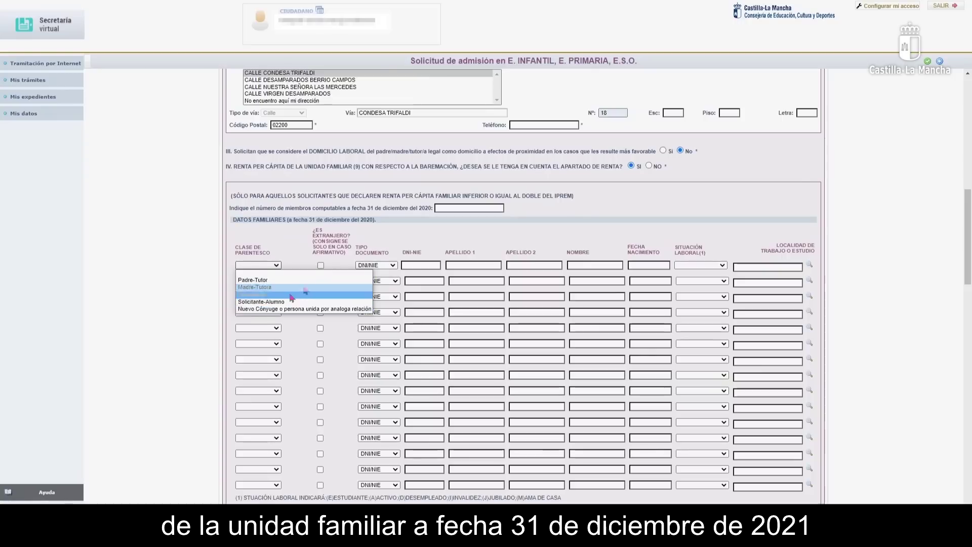
{"action": "left_click", "coordinate": [369, 241]}
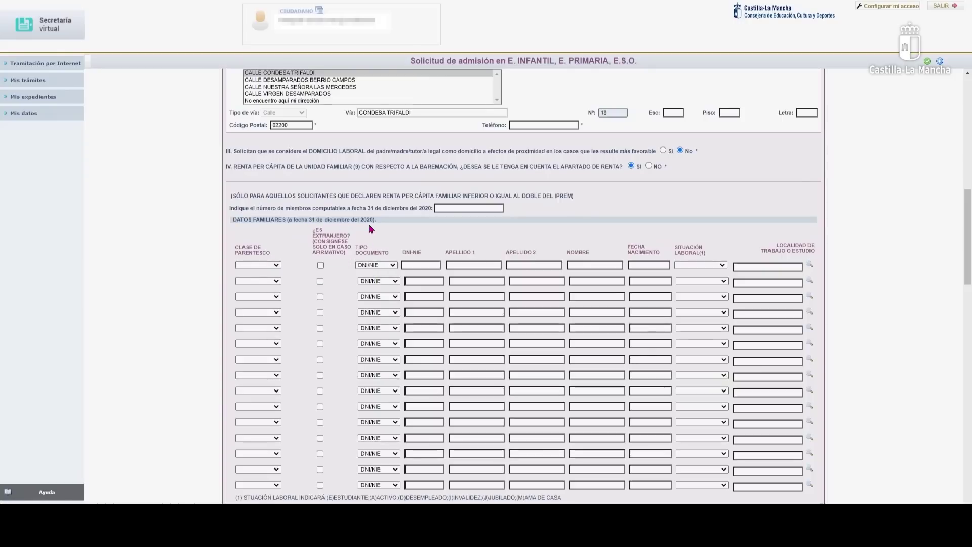
{"action": "left_click", "coordinate": [648, 166]}
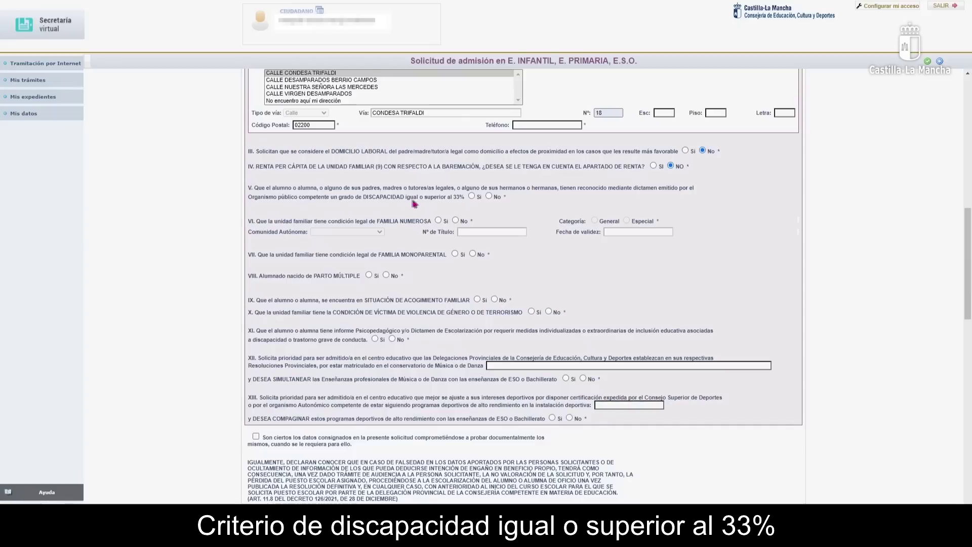
- Answer No to criteria V (disability) and VI (familia numerosa), previewing the student-relationship options that Sí offers for criterion V
{"action": "left_click", "coordinate": [471, 196]}
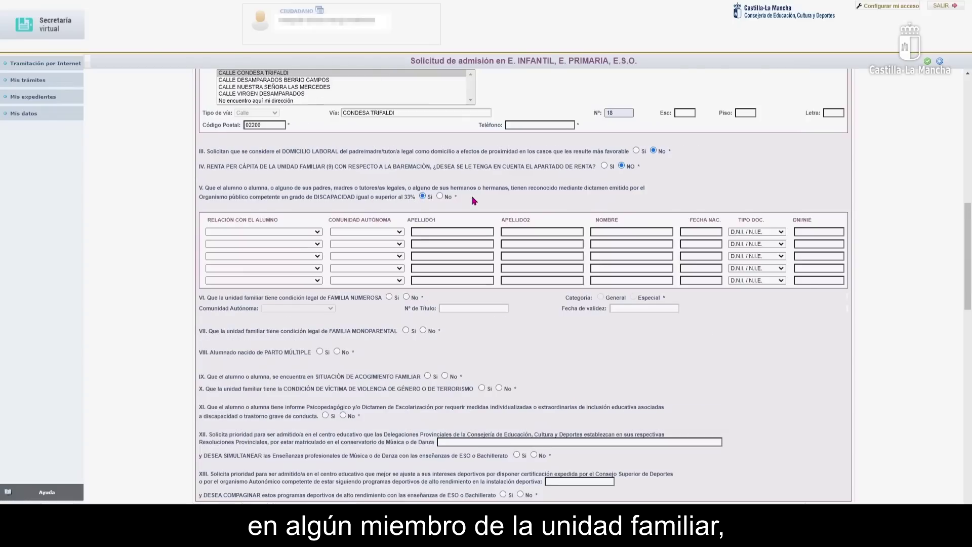
{"action": "left_click", "coordinate": [288, 234]}
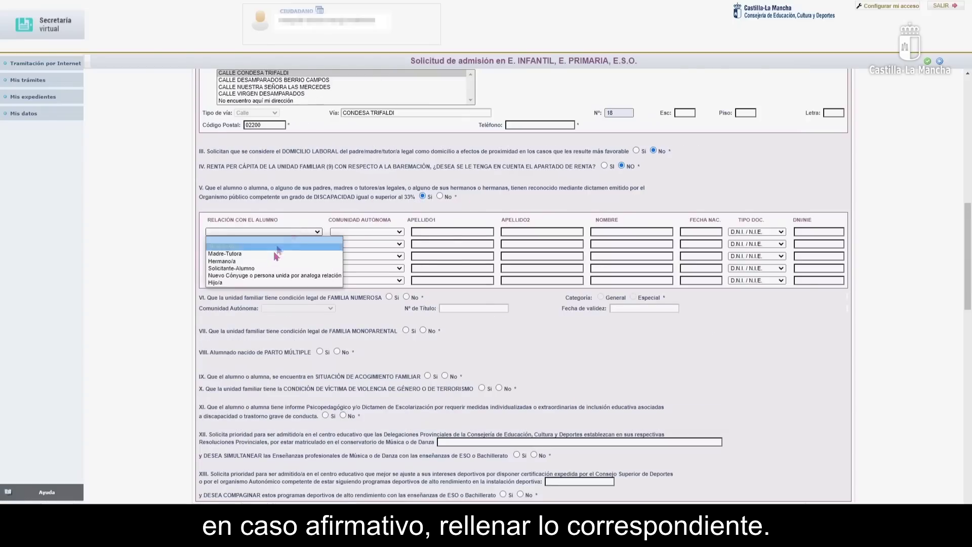
{"action": "left_click", "coordinate": [264, 239]}
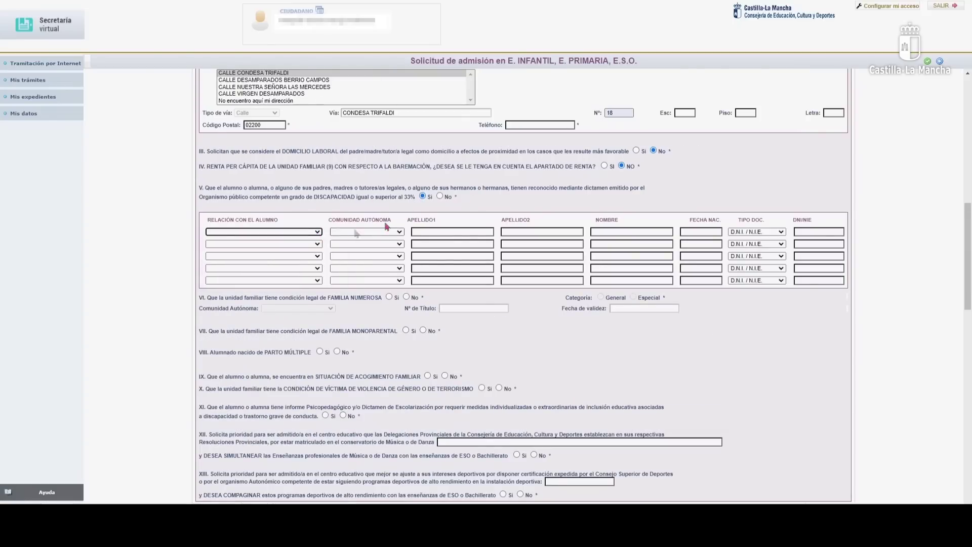
{"action": "left_click", "coordinate": [440, 196]}
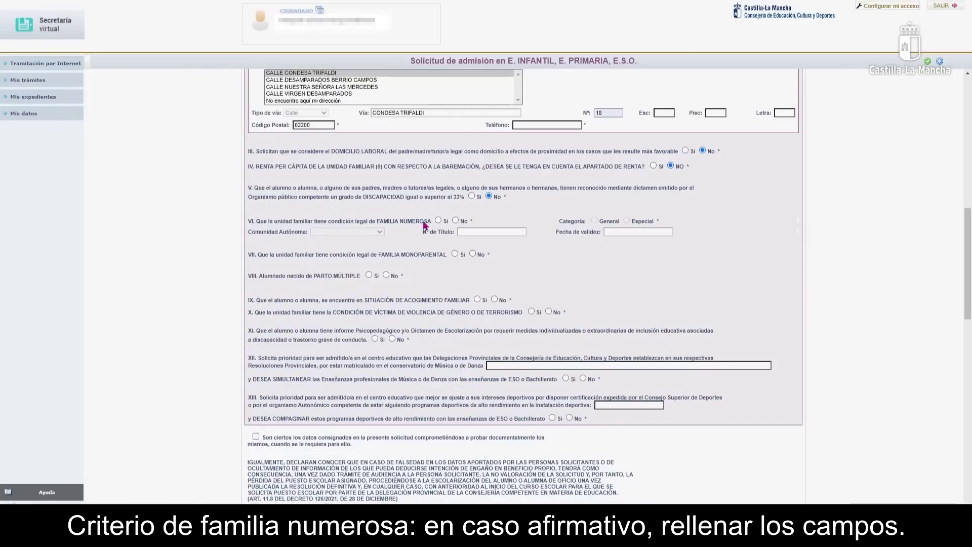
{"action": "left_click", "coordinate": [439, 221]}
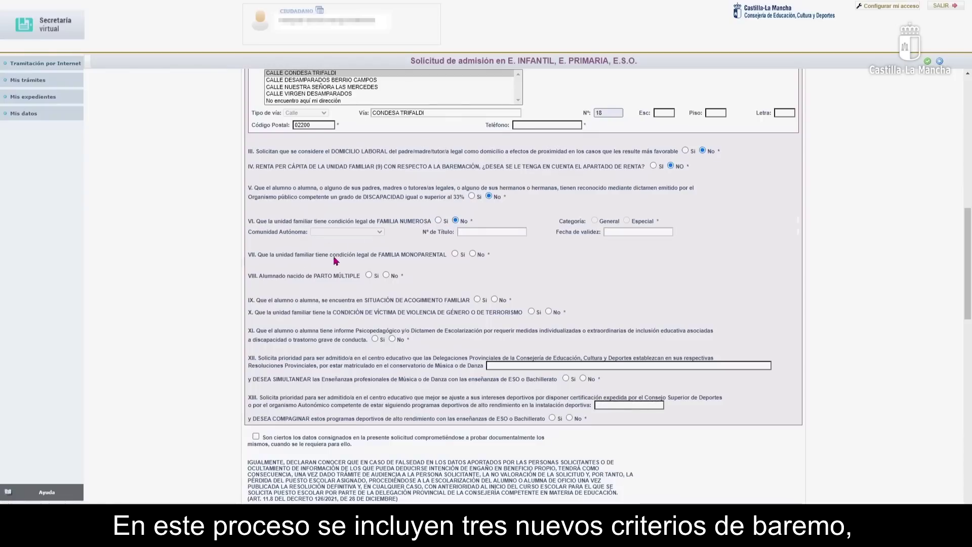
{"action": "scroll", "coordinate": [334, 261], "scroll_direction": "down", "scroll_amount": 2}
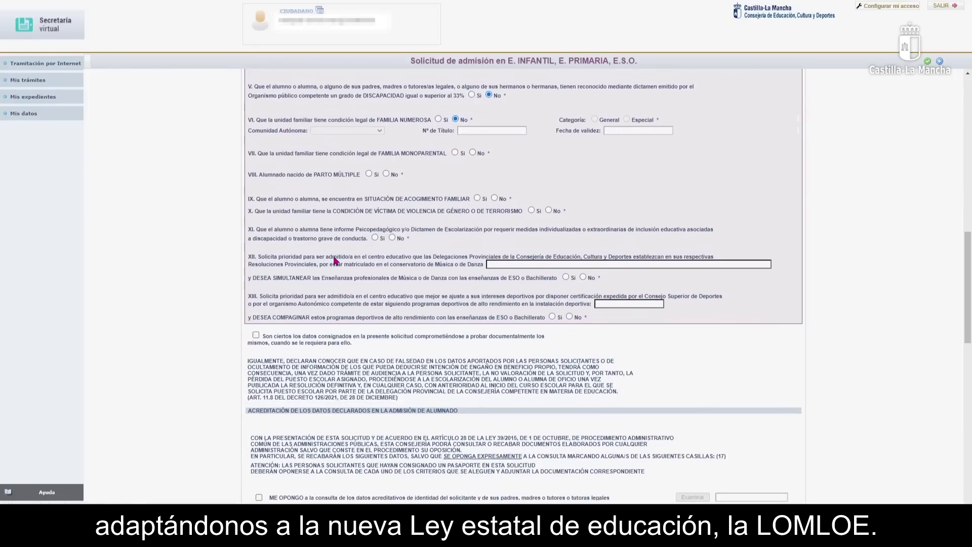